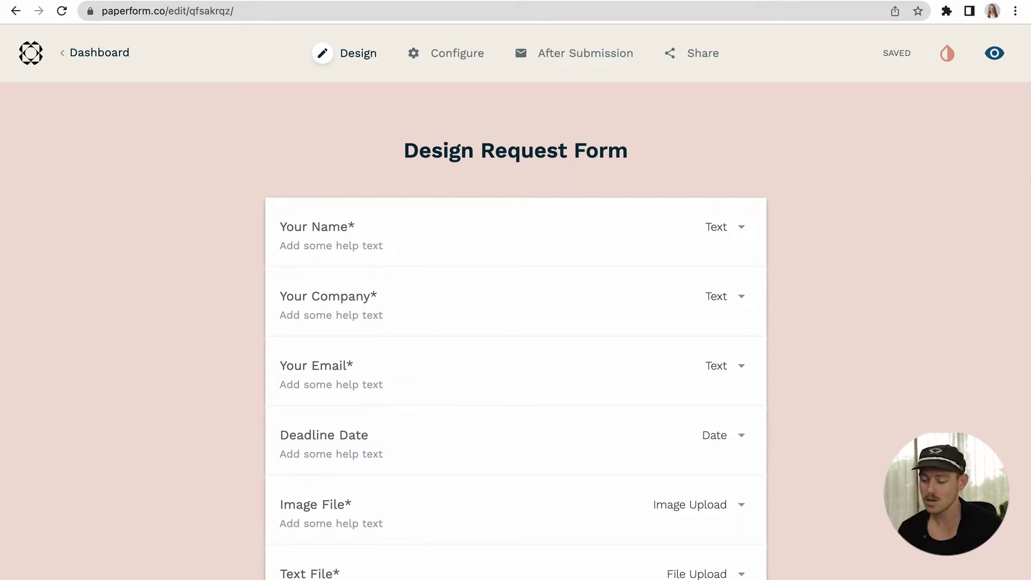
scroll(877, 316, "down", 1)
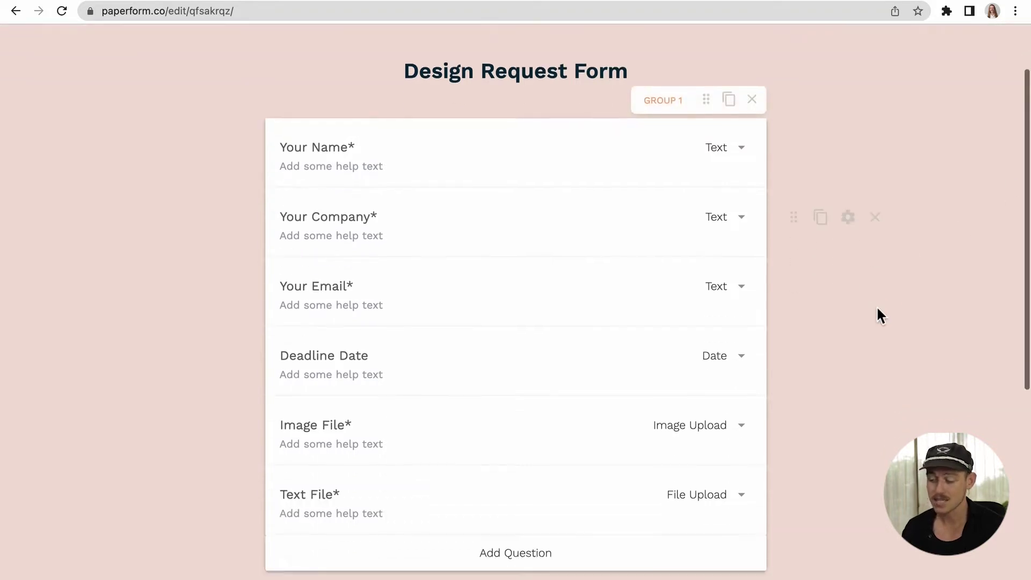
scroll(810, 331, "down", 1)
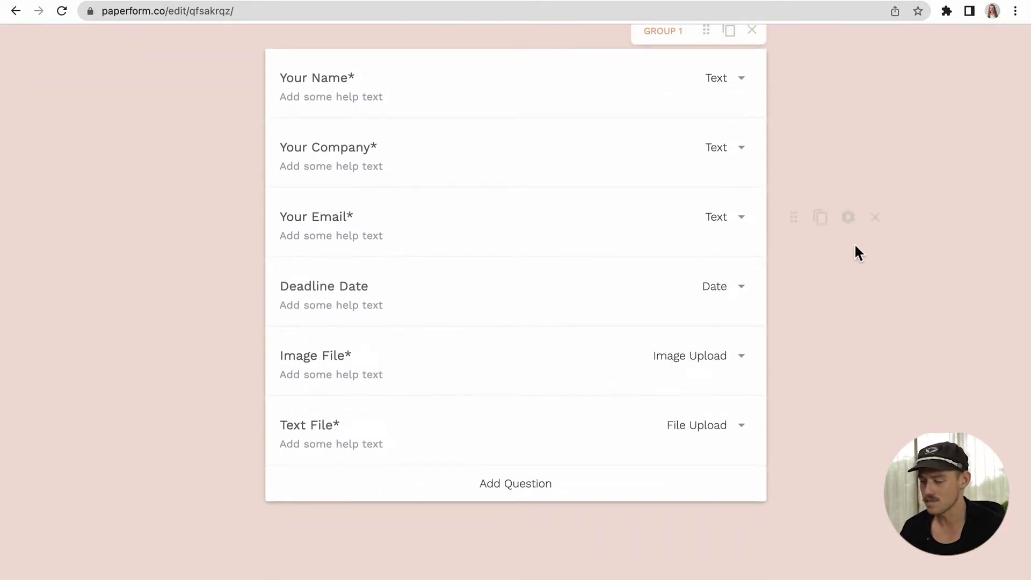
scroll(854, 242, "up", 2)
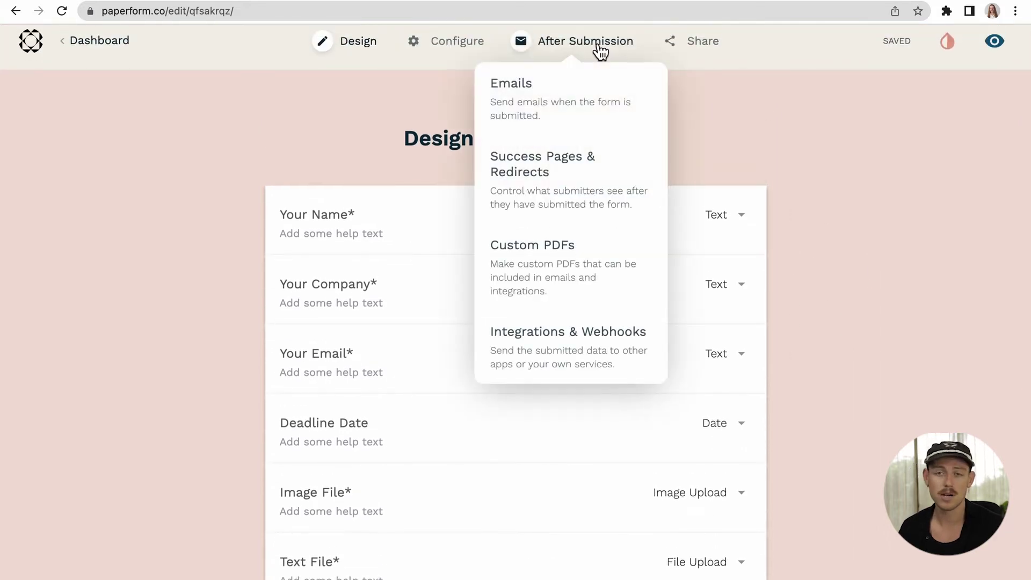
Start a Dropbox 'Upload files' integration from the form's Integrations & Webhooks settings
left_click(590, 352)
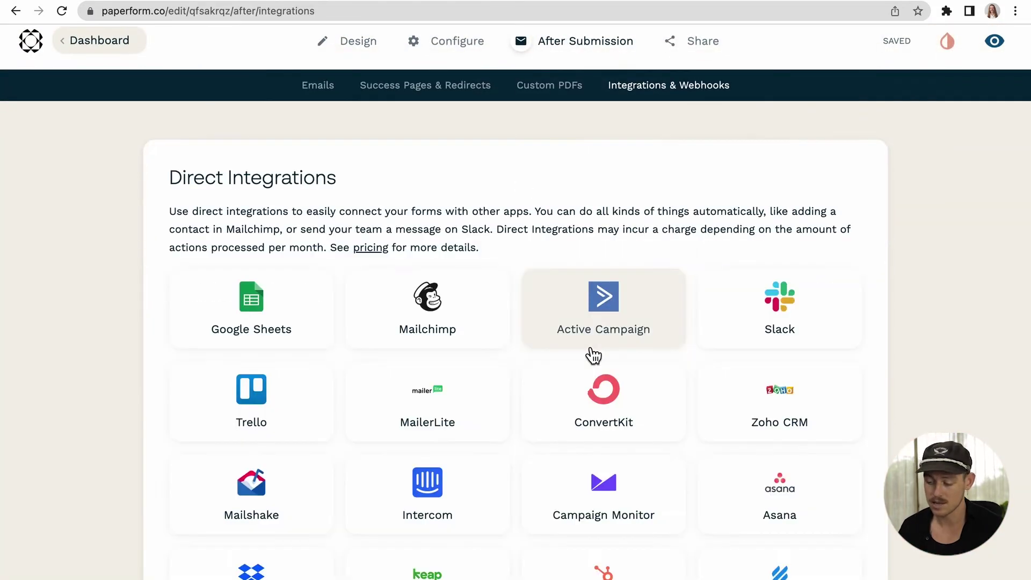
scroll(380, 410, "down", 1)
left_click(287, 504)
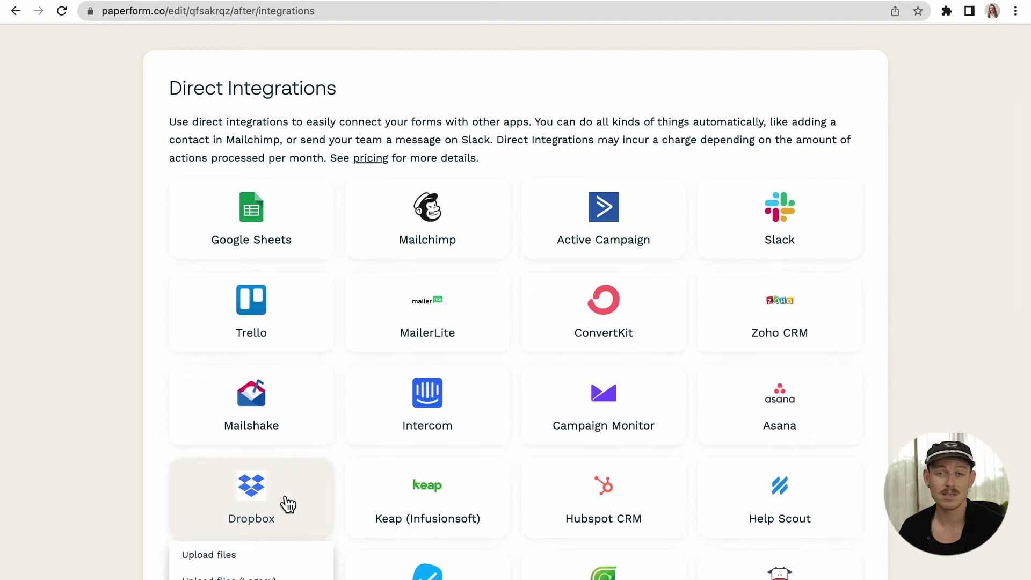
left_click(264, 558)
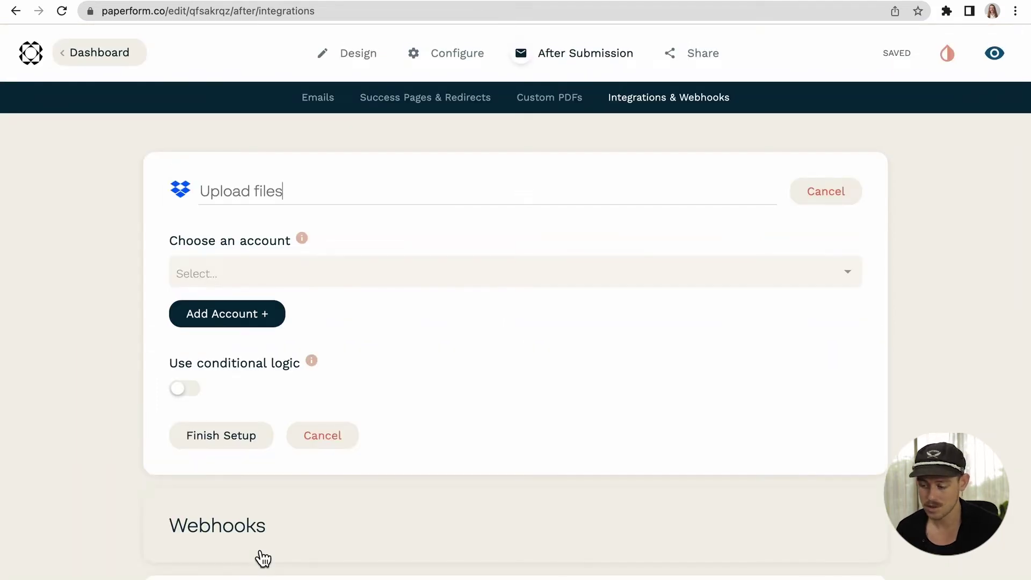
Connect a Dropbox account and target the Design Request destination folder
left_click(235, 318)
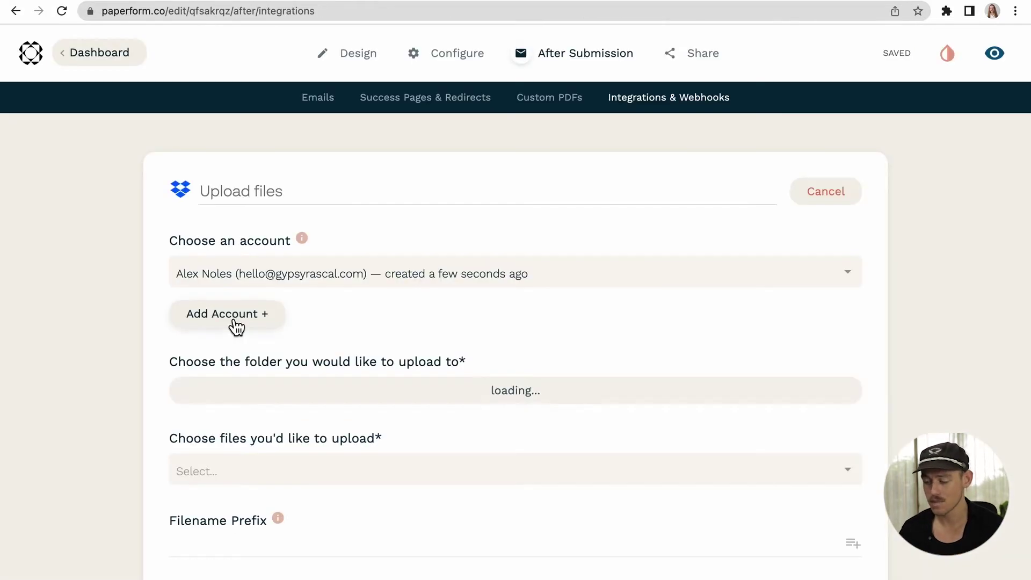
scroll(385, 331, "down", 2)
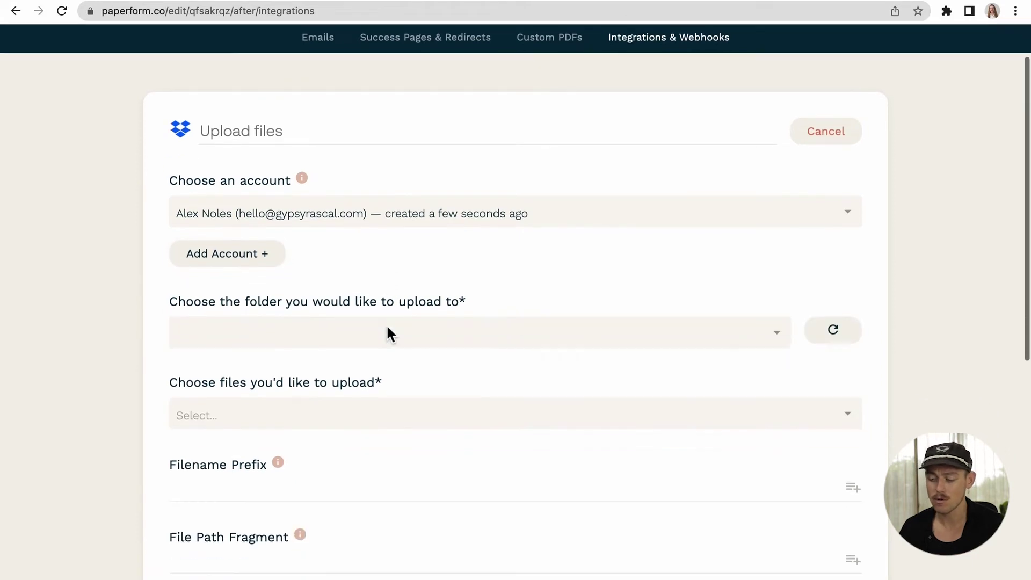
left_click(440, 331)
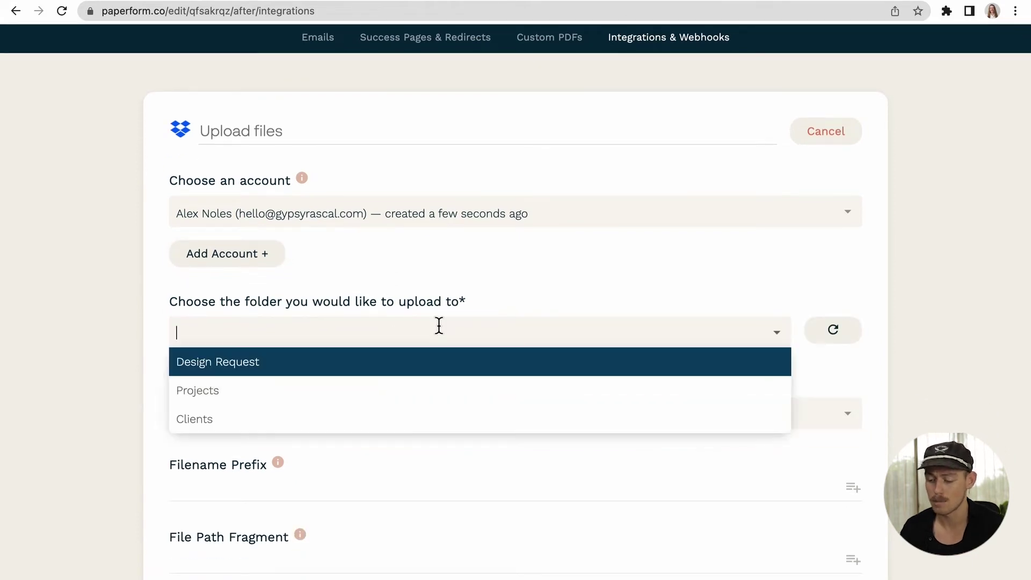
left_click(448, 368)
scroll(455, 363, "down", 1)
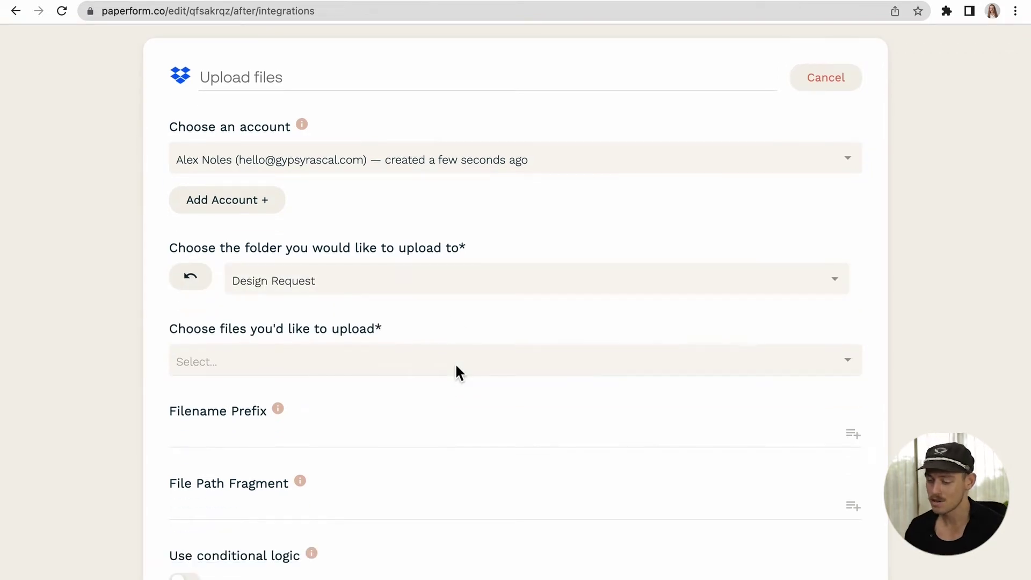
Include the Image File and Text File answers as the files to upload
left_click(455, 367)
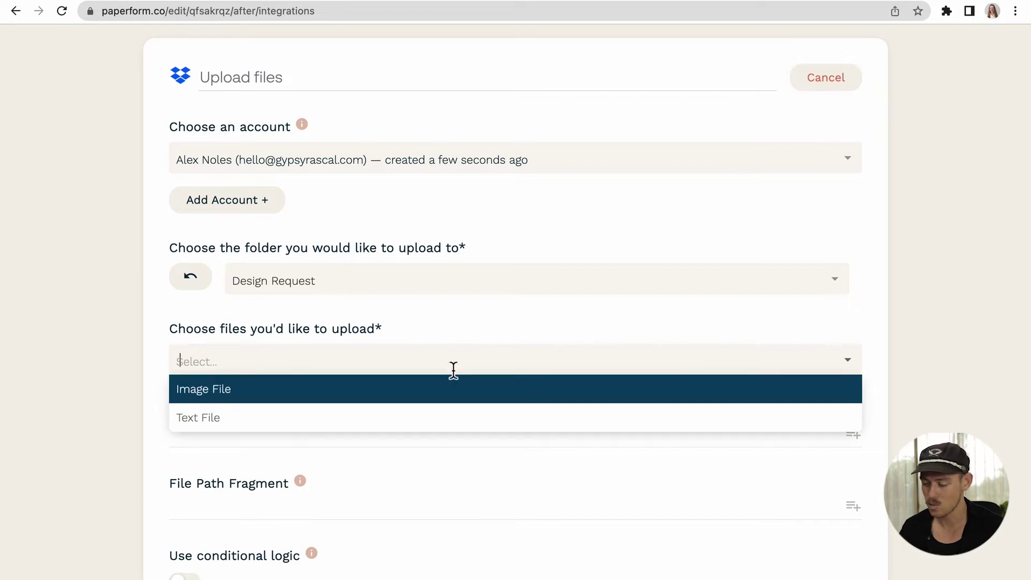
left_click(453, 390)
left_click(442, 362)
left_click(406, 409)
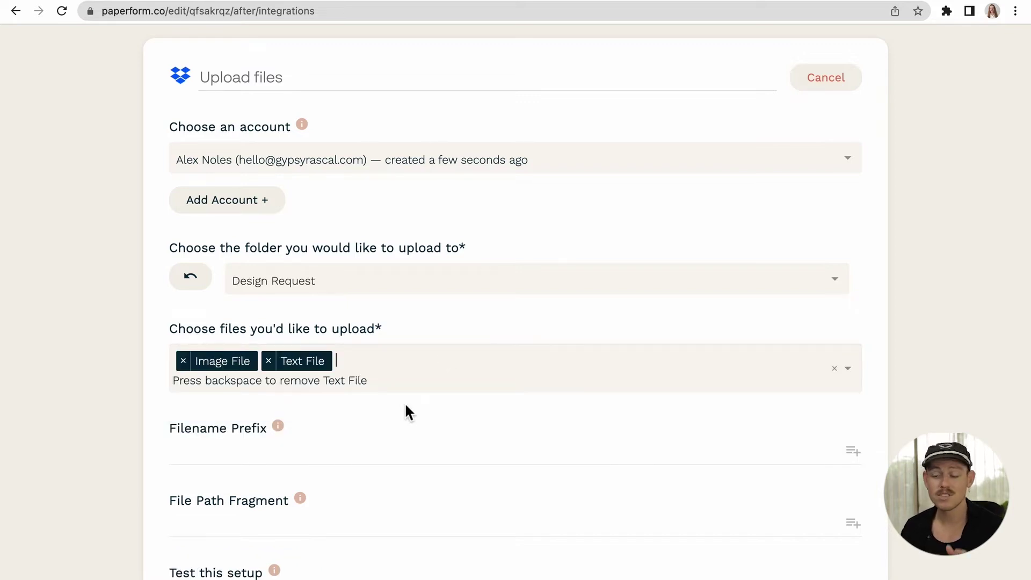
scroll(405, 410, "down", 1)
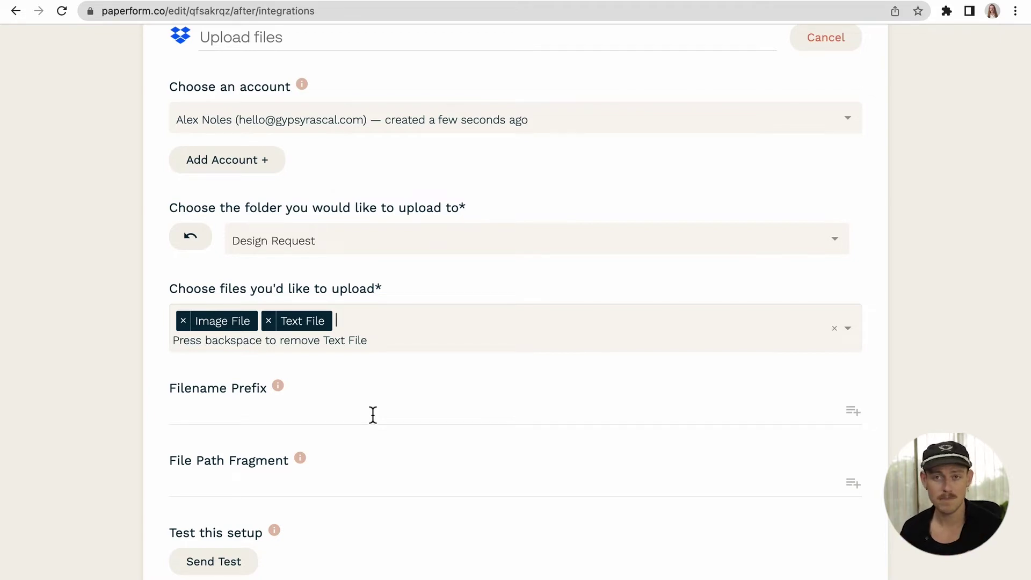
left_click(373, 415)
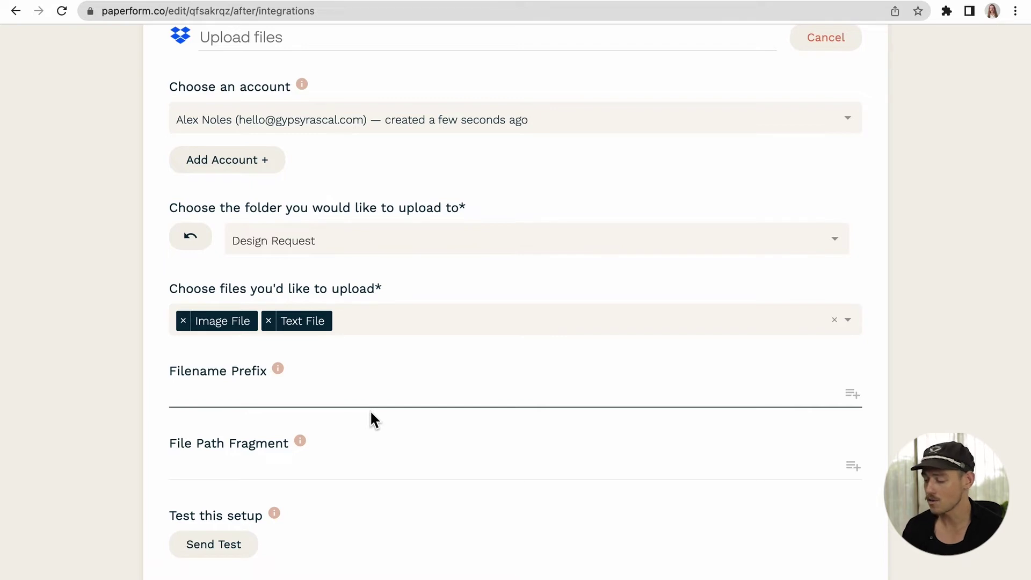
Set the filename prefix to the Submitted At field
left_click(857, 396)
scroll(900, 391, "down", 2)
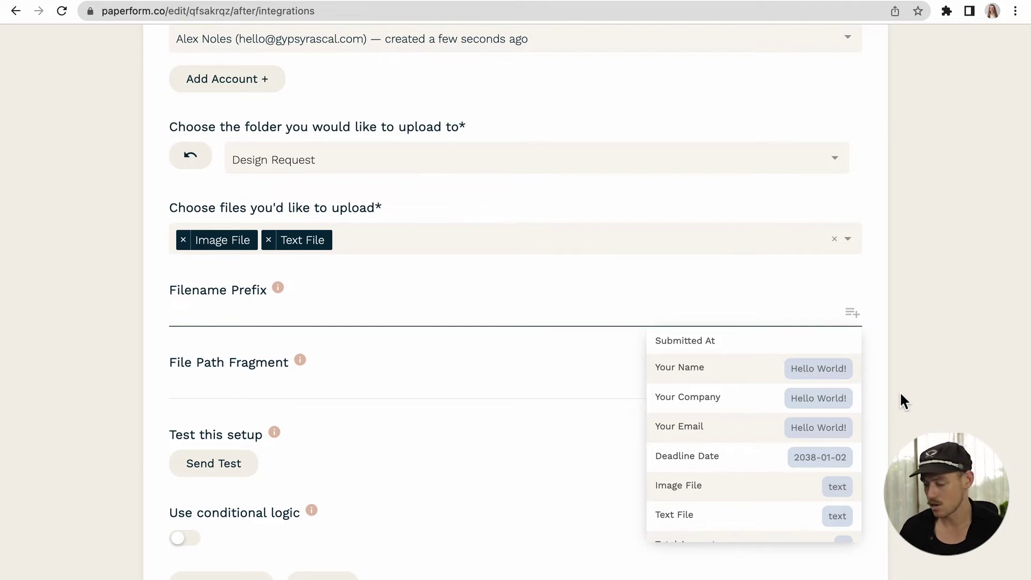
left_click(775, 346)
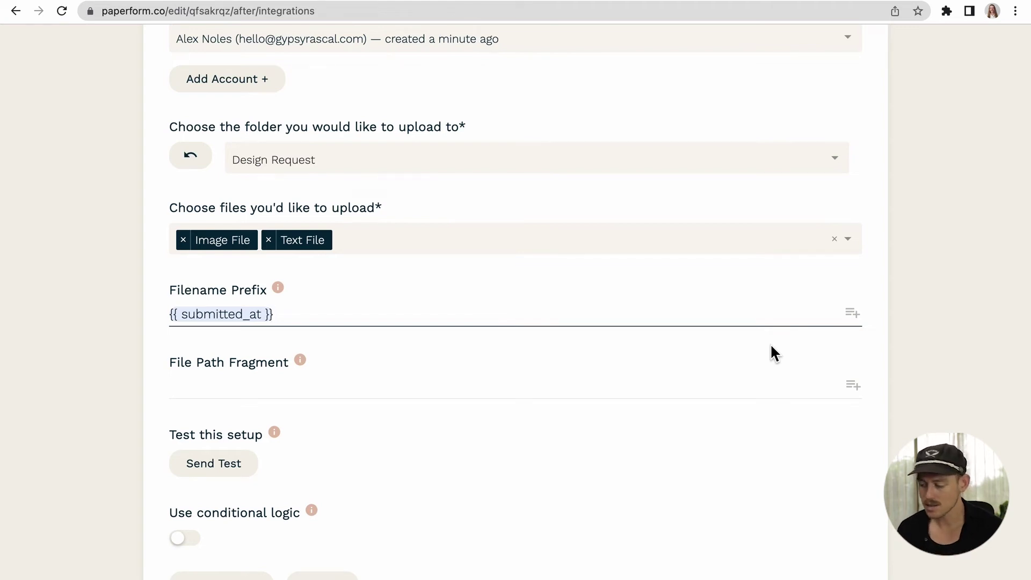
Set the file path fragment to the submitter's field placeholder {{ e7jcq }}
left_click(687, 384)
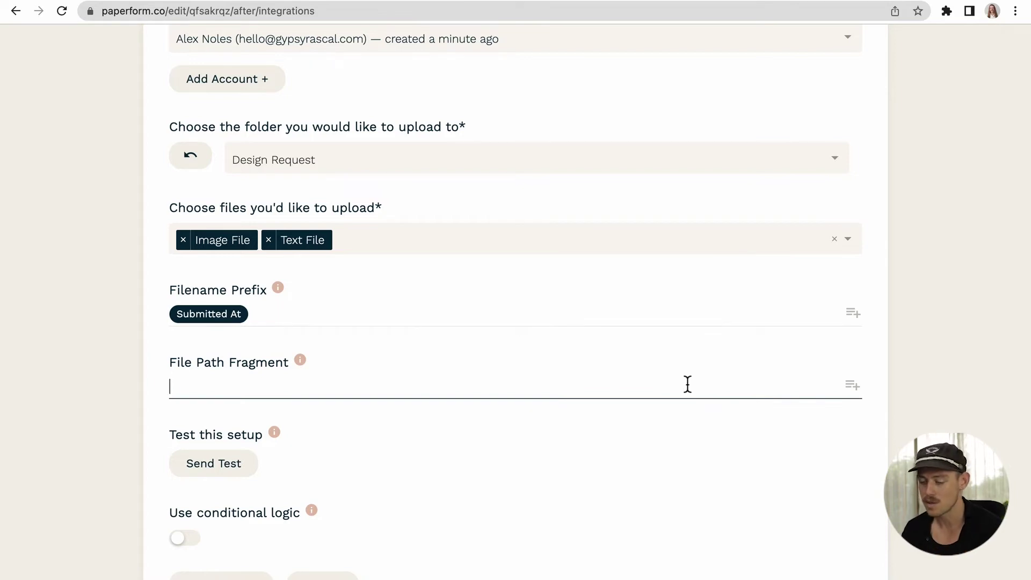
scroll(687, 384, "down", 1)
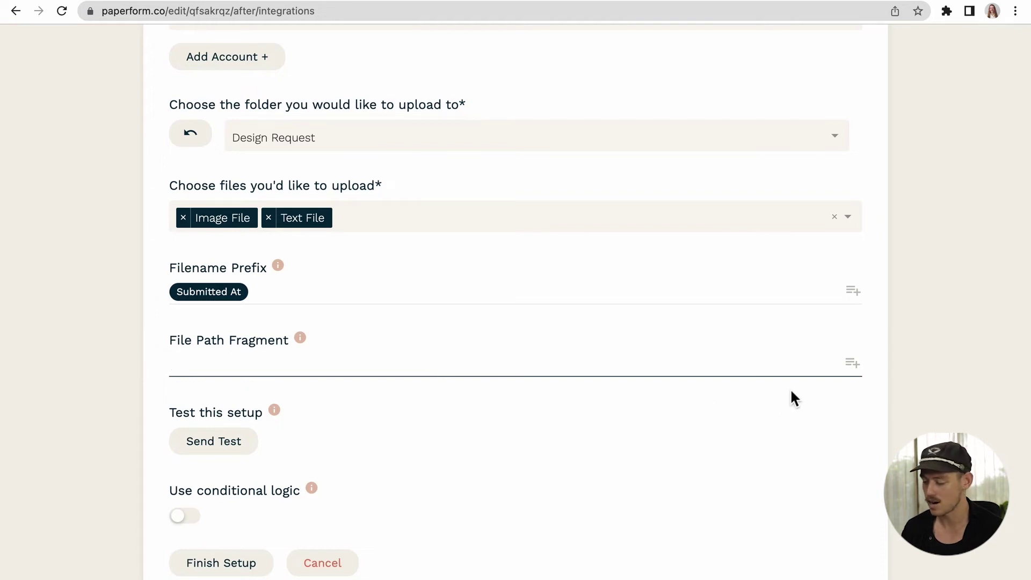
left_click(853, 364)
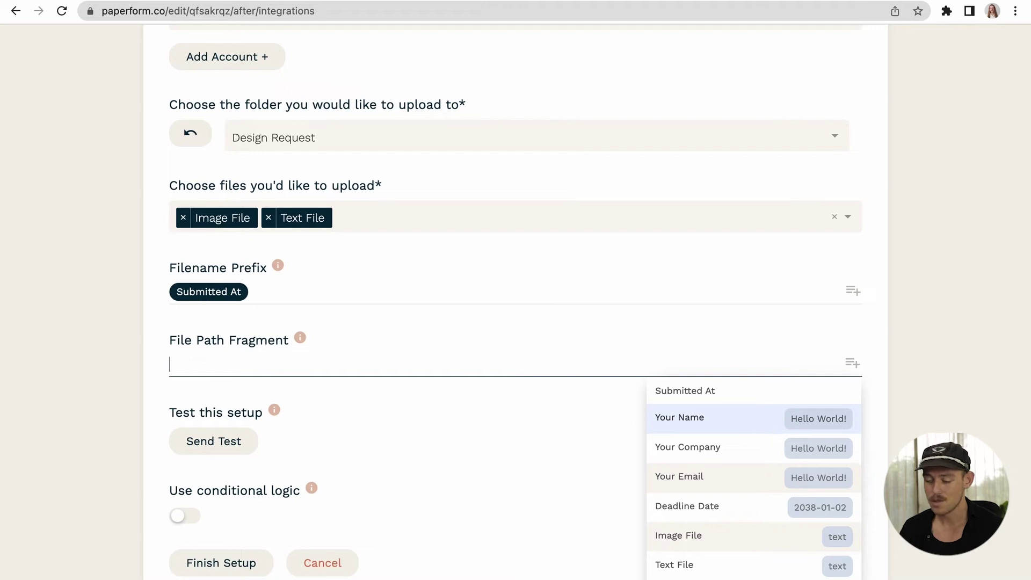
left_click(771, 419)
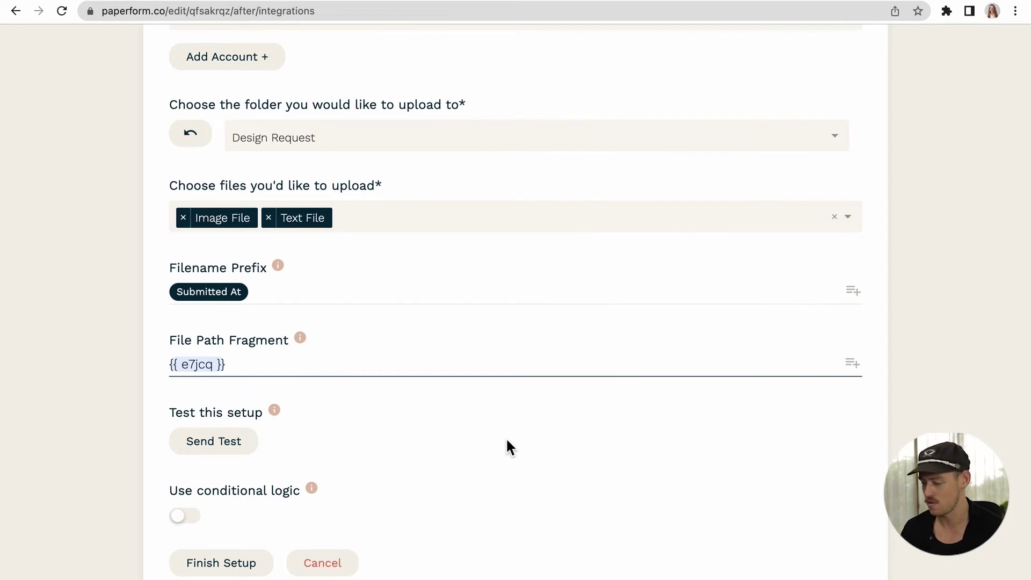
scroll(992, 198, "up", 5)
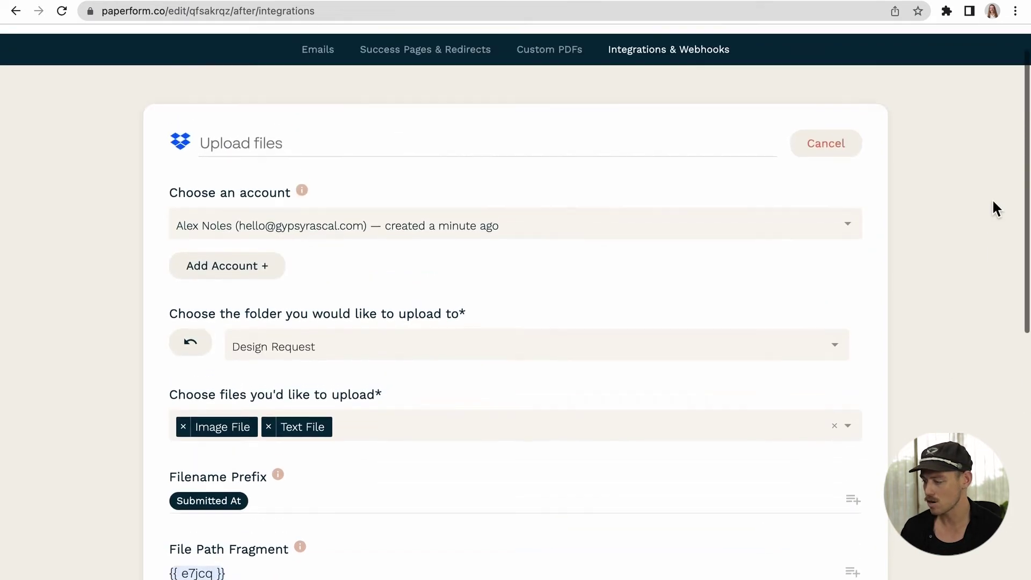
Fill the live form with a test name, company, email and a 1 July 2022 deadline
left_click(995, 55)
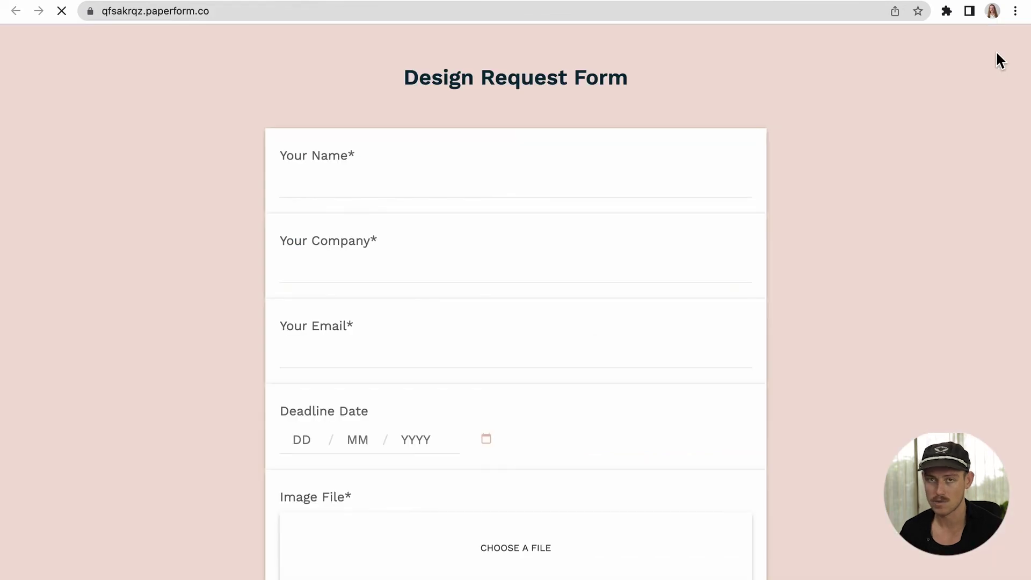
left_click(567, 179)
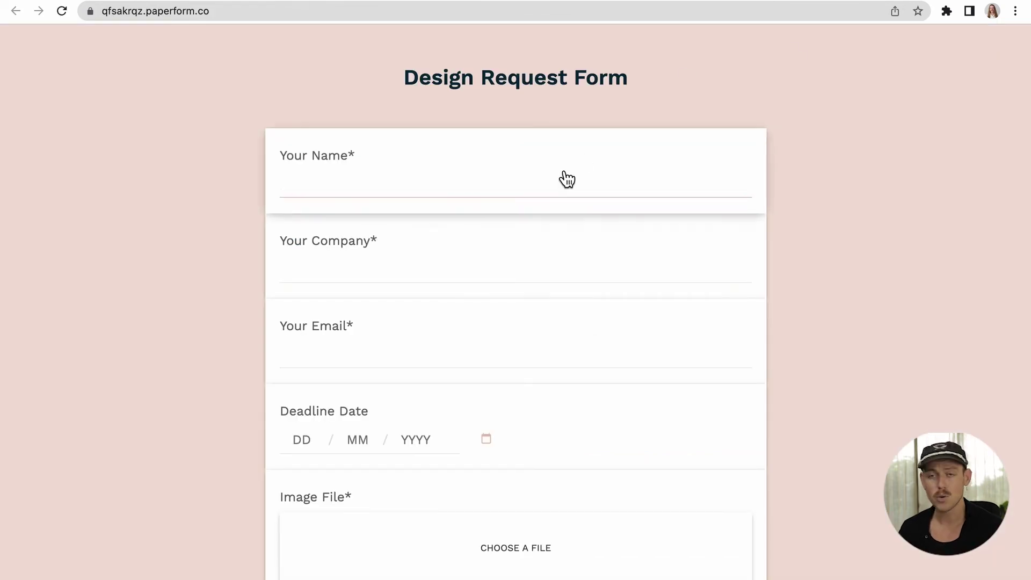
type("Tony Soprano")
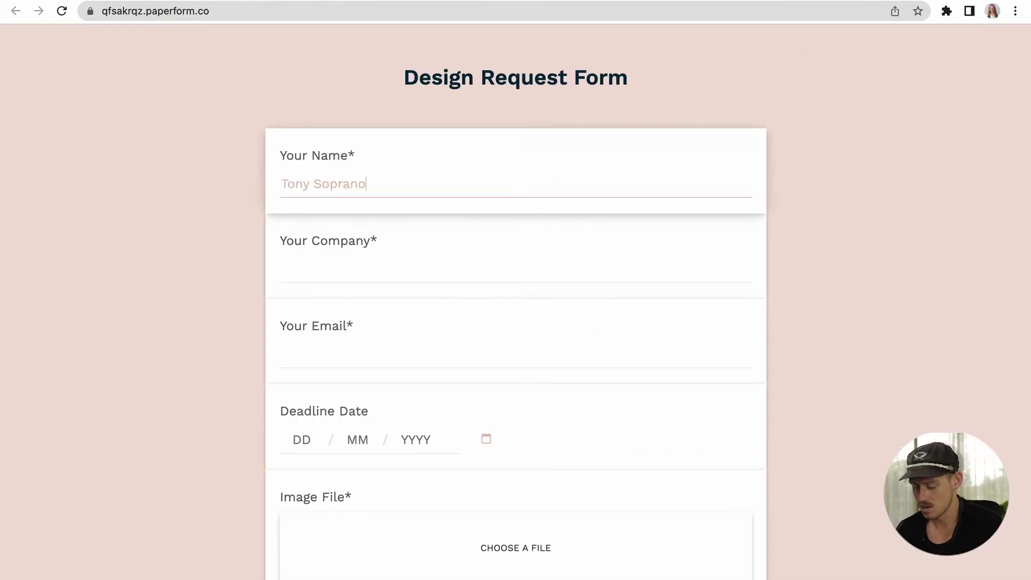
key("Tab")
type("astone ")
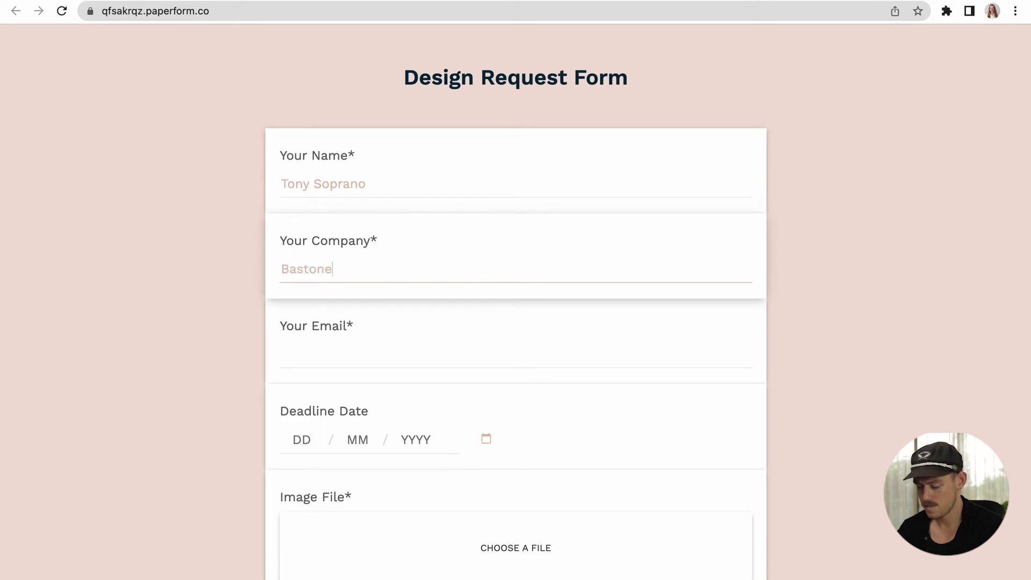
type("Sanitation")
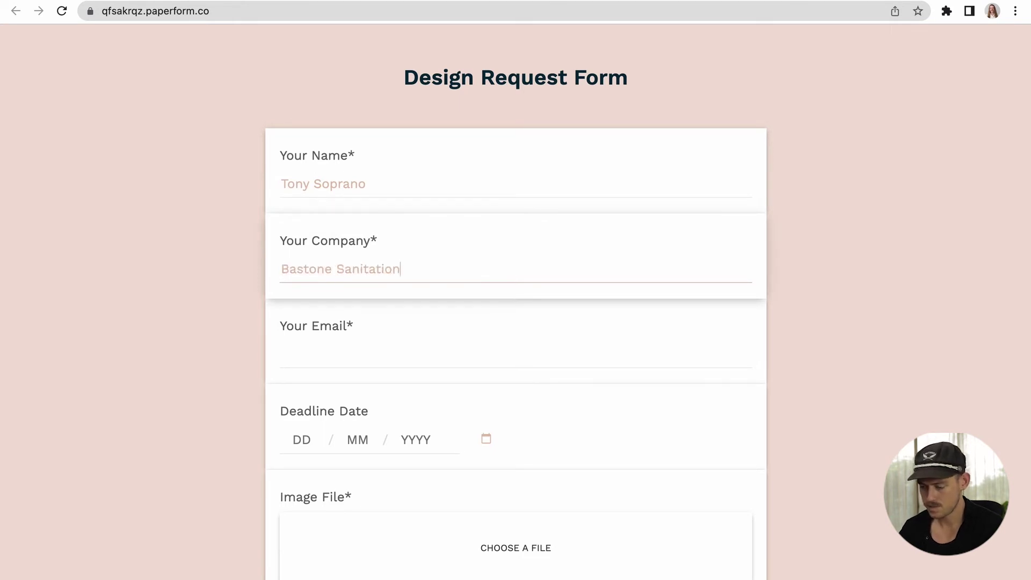
left_click(387, 358)
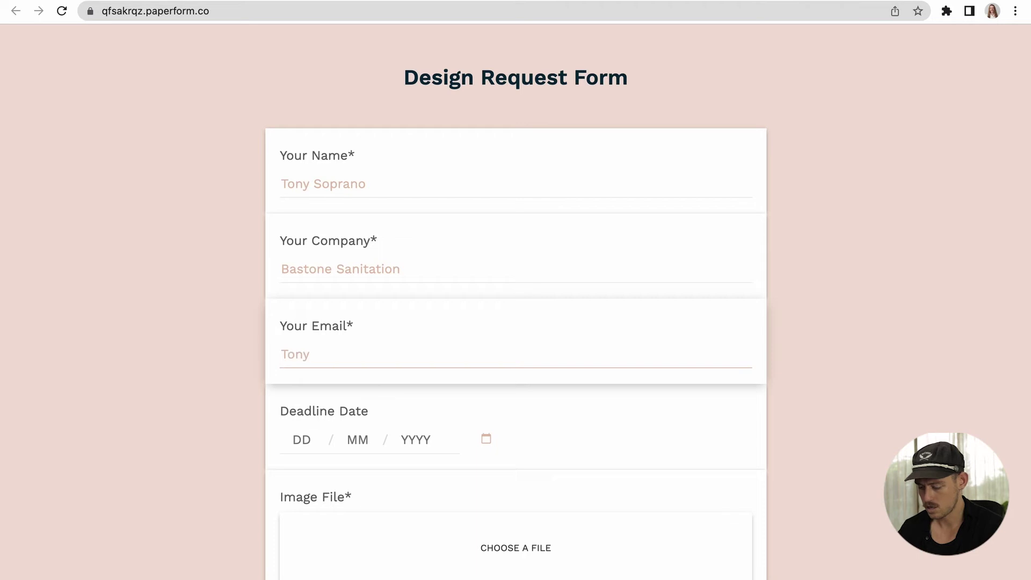
scroll(477, 315, "down", 3)
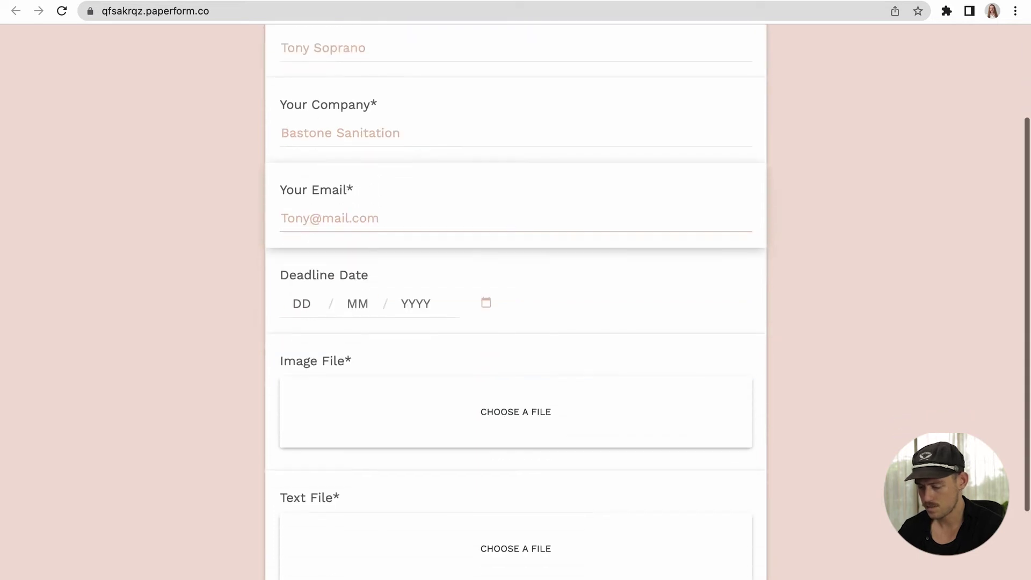
left_click(483, 306)
left_click(635, 424)
scroll(625, 375, "down", 2)
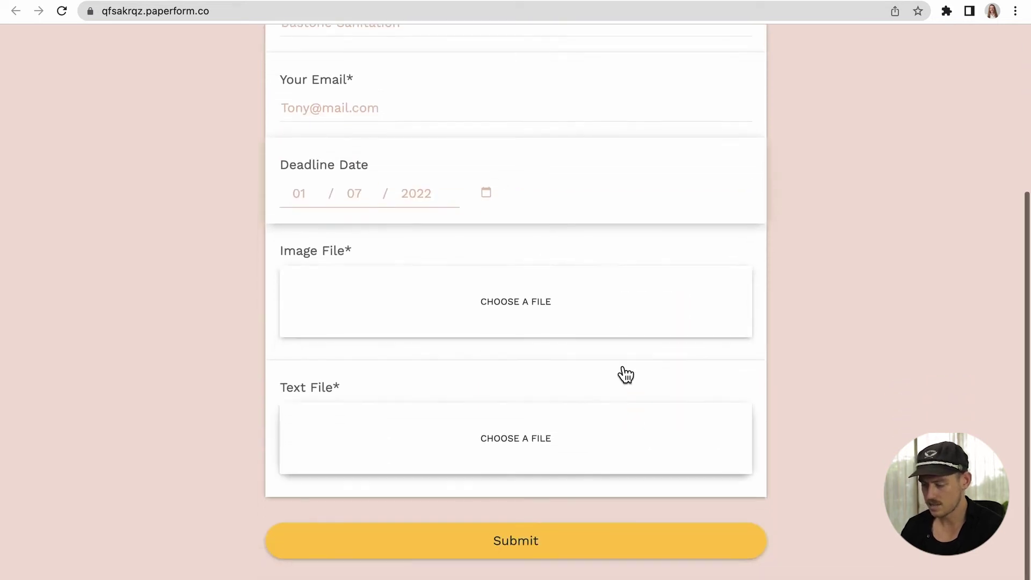
Attach Potterform Logo.png and Potterform Logo.txt and submit the design request
left_click(610, 329)
left_click(435, 189)
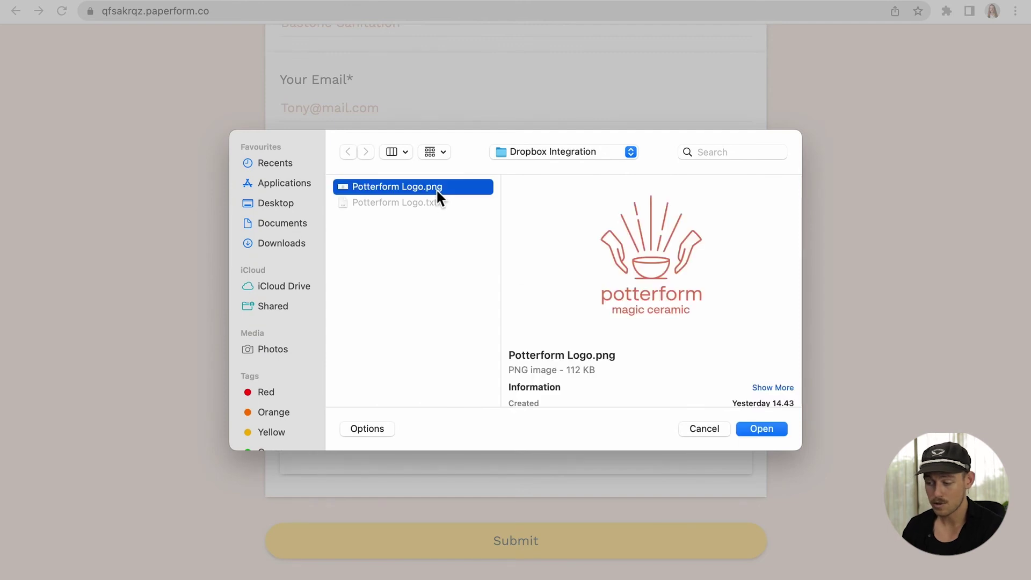
left_click(764, 428)
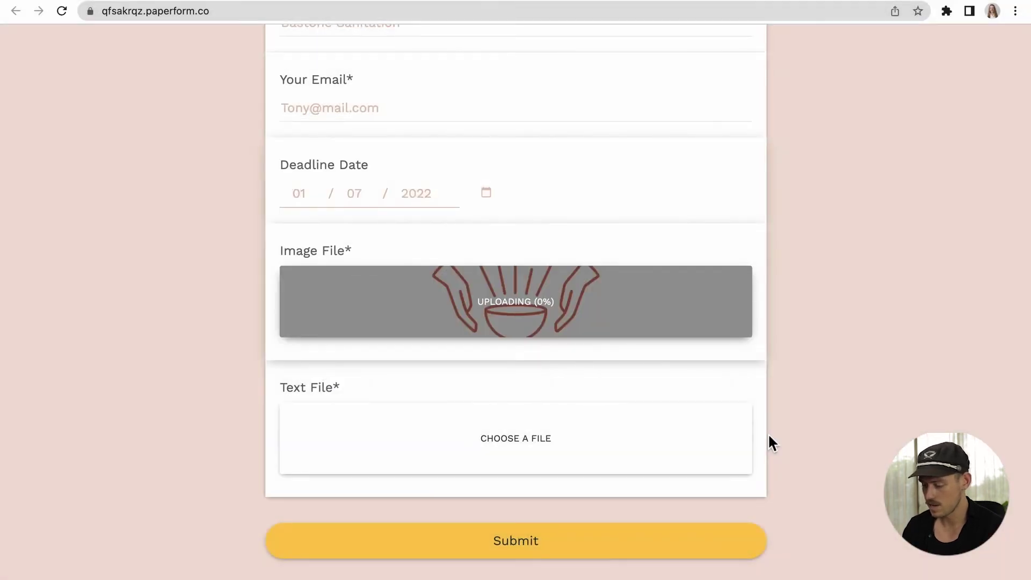
left_click(700, 446)
left_click(439, 212)
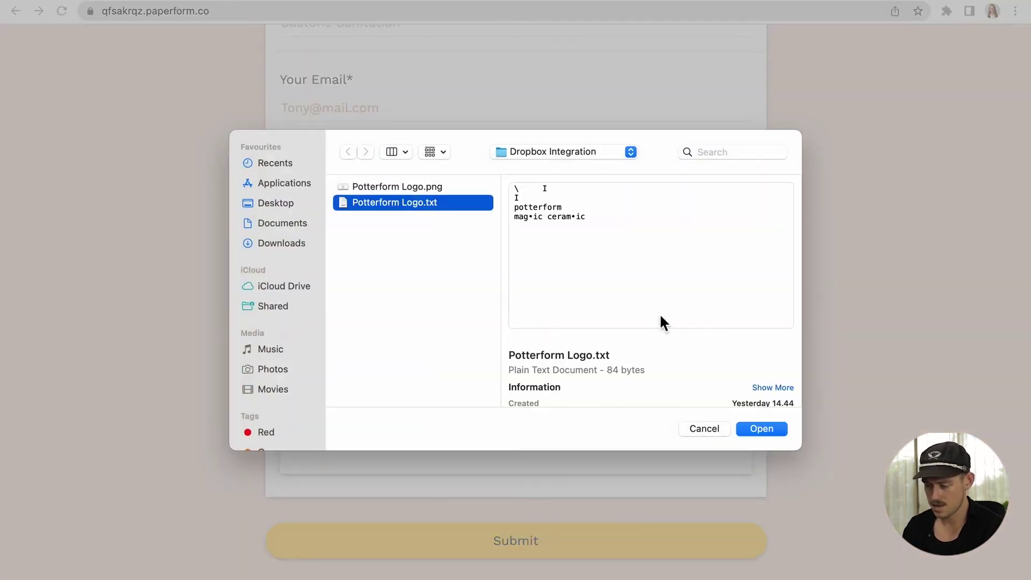
left_click(780, 429)
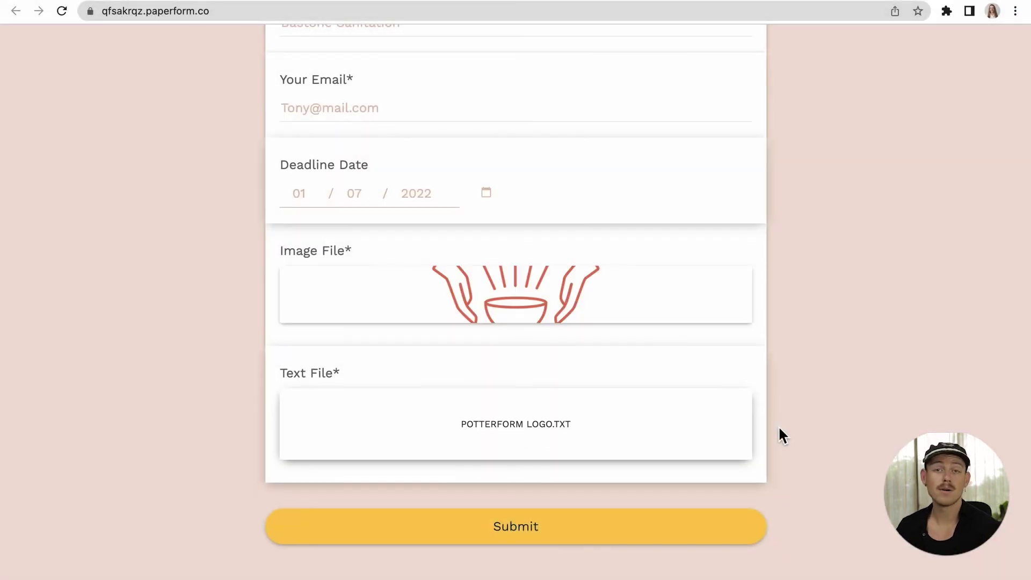
left_click(610, 540)
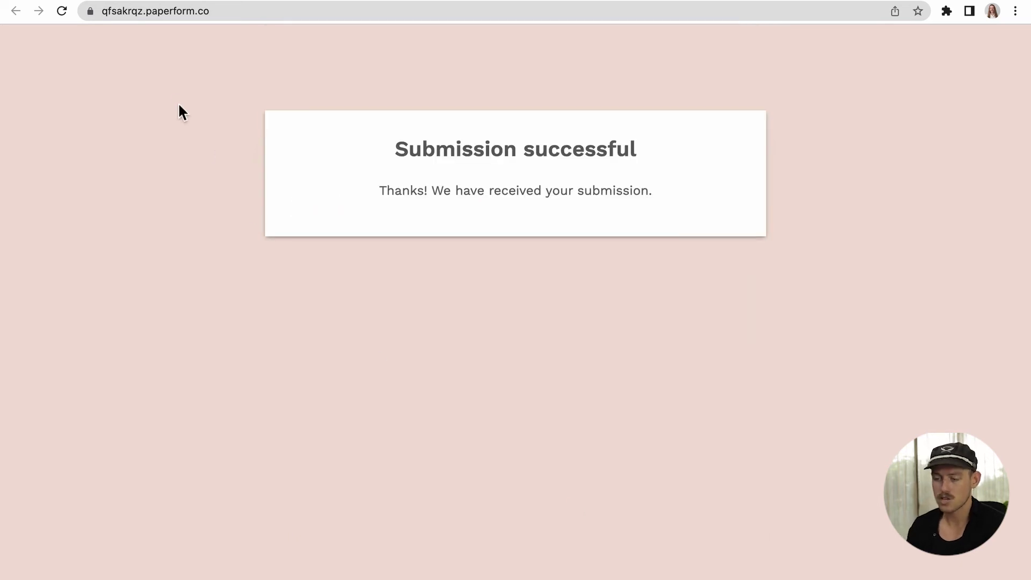
scroll(365, 426, "down", 5)
scroll(366, 427, "down", 1)
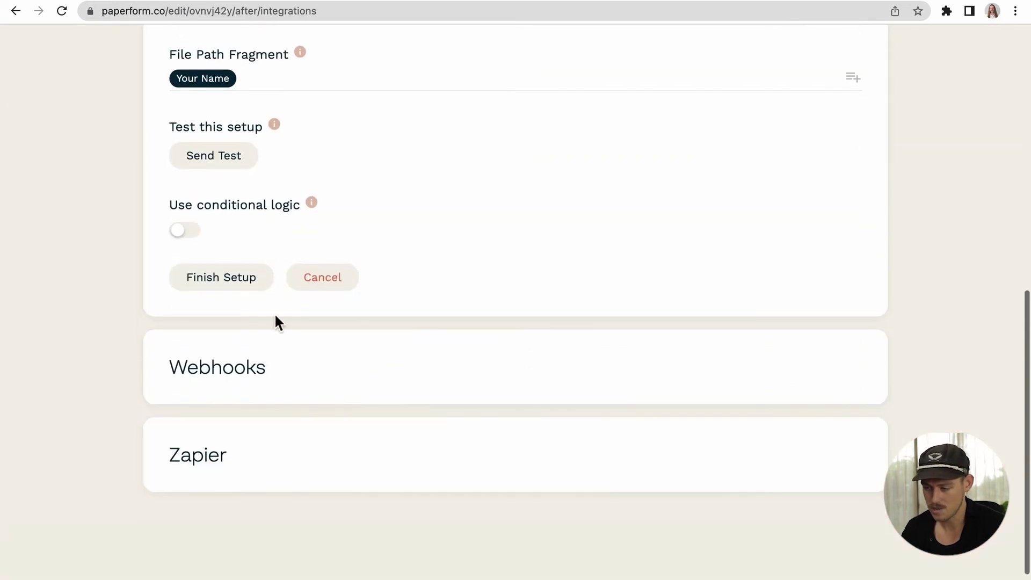
Send a test of the upload setup, get Success!, and switch to Dropbox
left_click(230, 168)
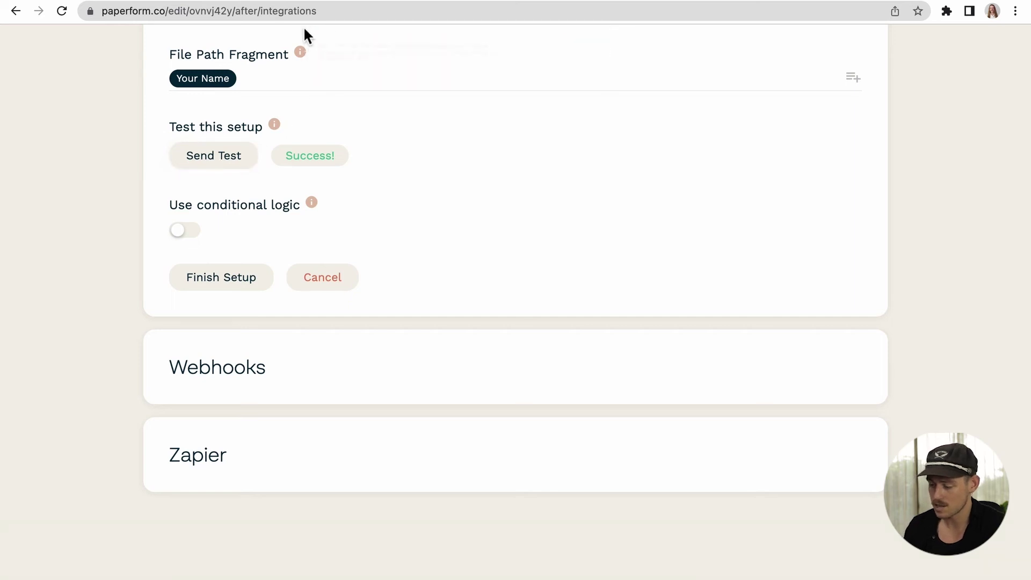
left_click(395, 2)
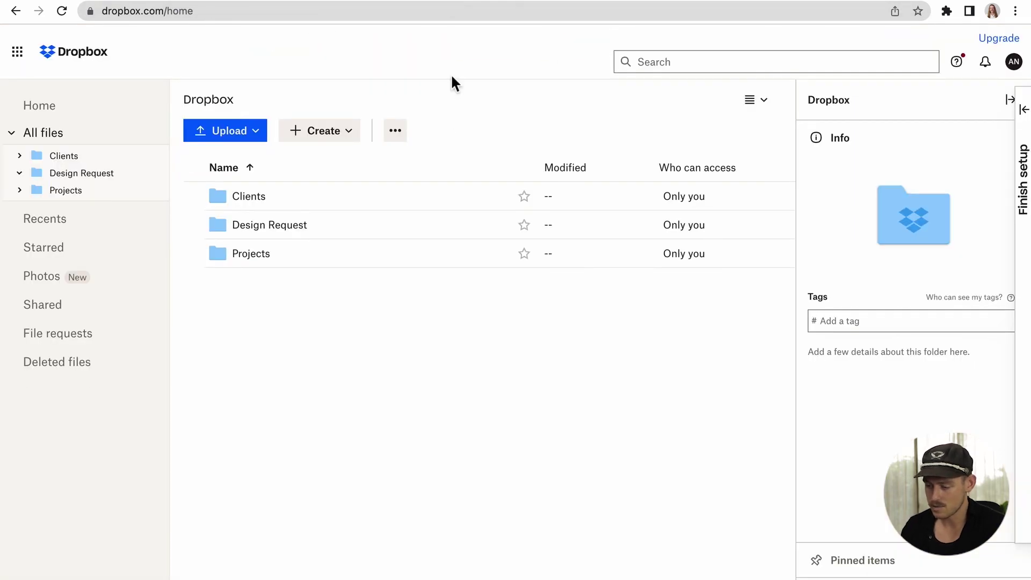
Open Design Request then the Tony Soprano folder holding the timestamped Potterform Logo.png
left_click(309, 226)
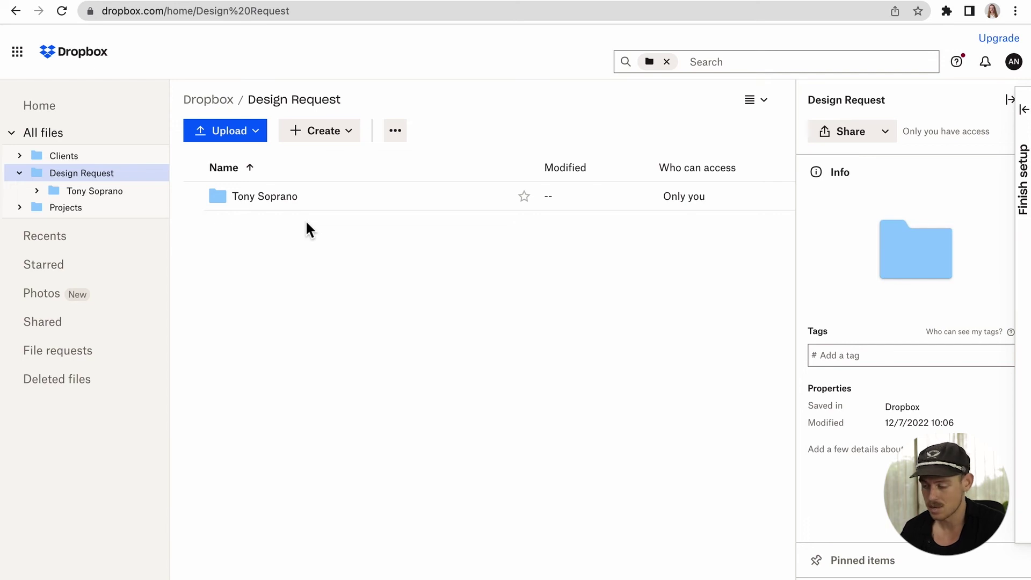
double_click(310, 200)
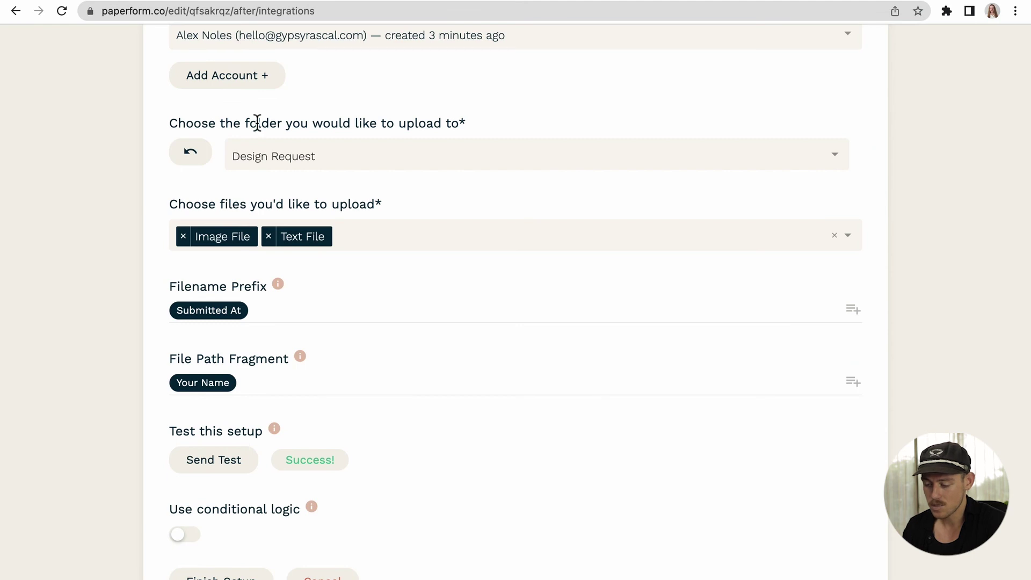
scroll(430, 362, "down", 2)
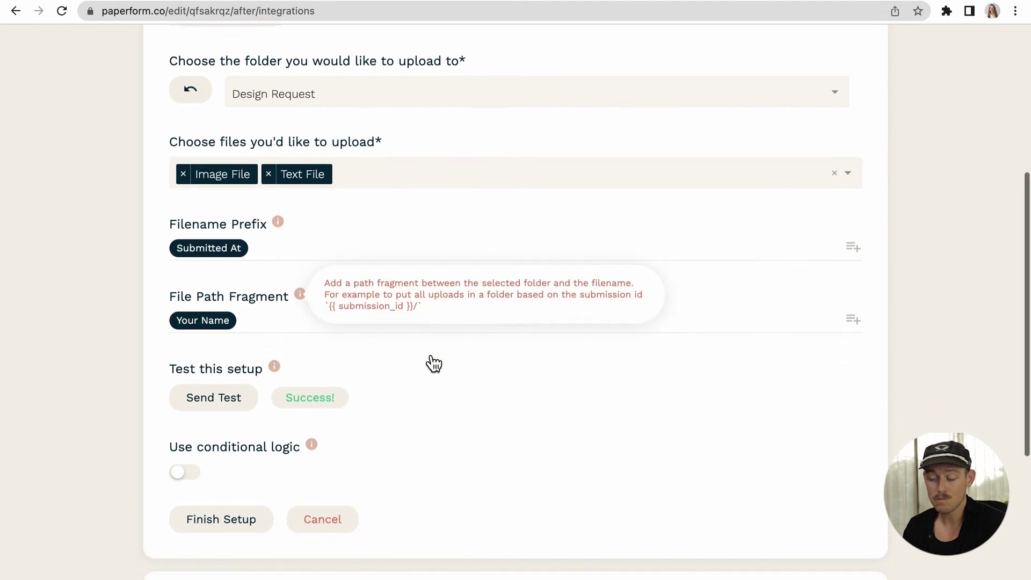
scroll(426, 360, "down", 1)
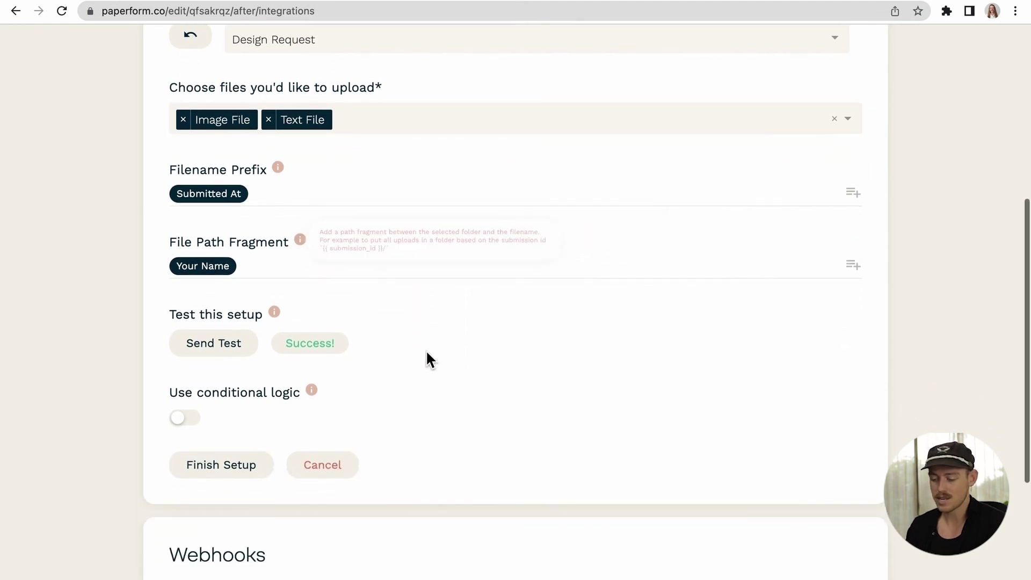
Finish the Upload files setup, switch it off in the list and review its gear options
left_click(229, 476)
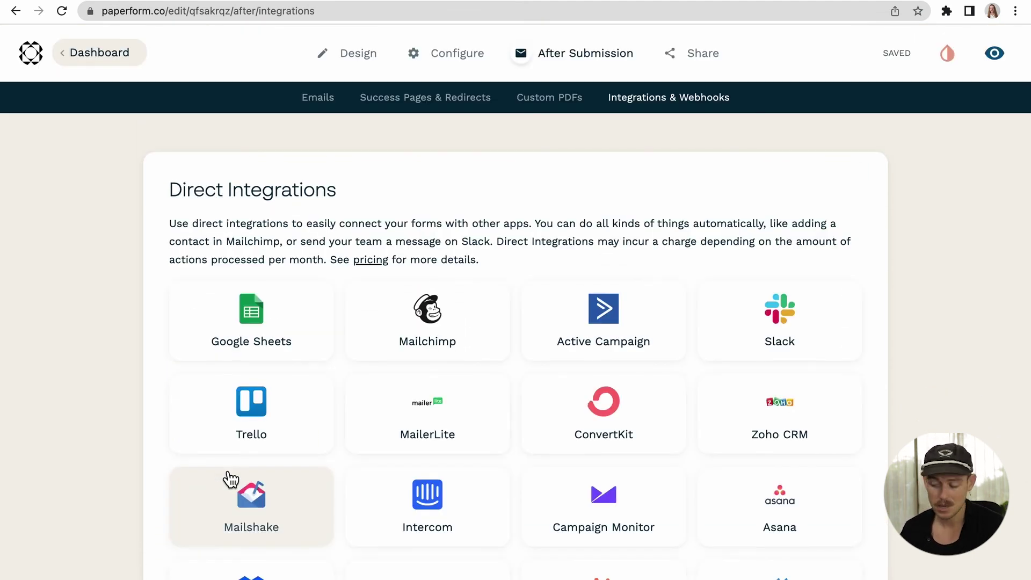
scroll(893, 418, "down", 1)
scroll(894, 412, "down", 3)
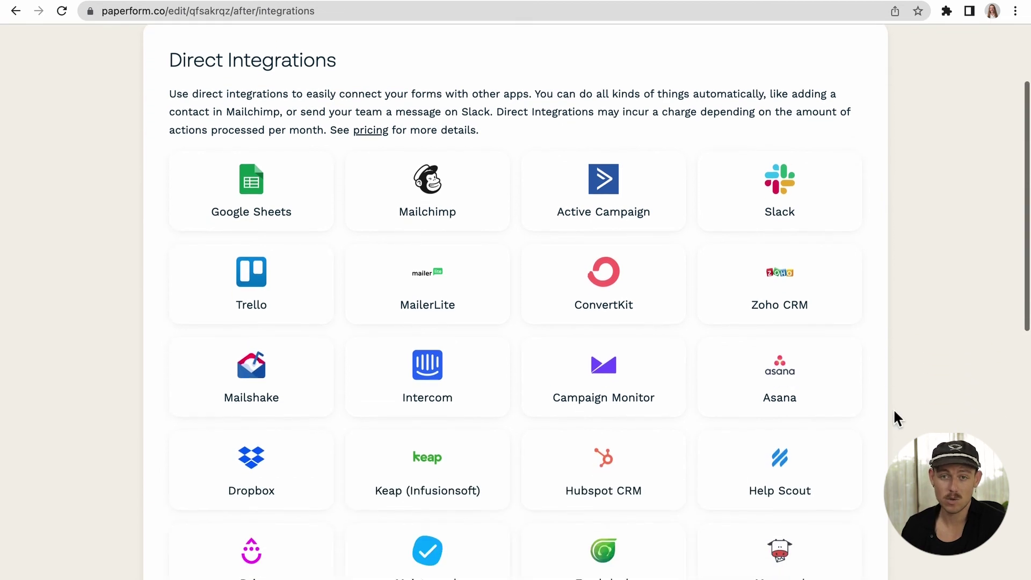
scroll(894, 413, "down", 3)
scroll(895, 415, "down", 3)
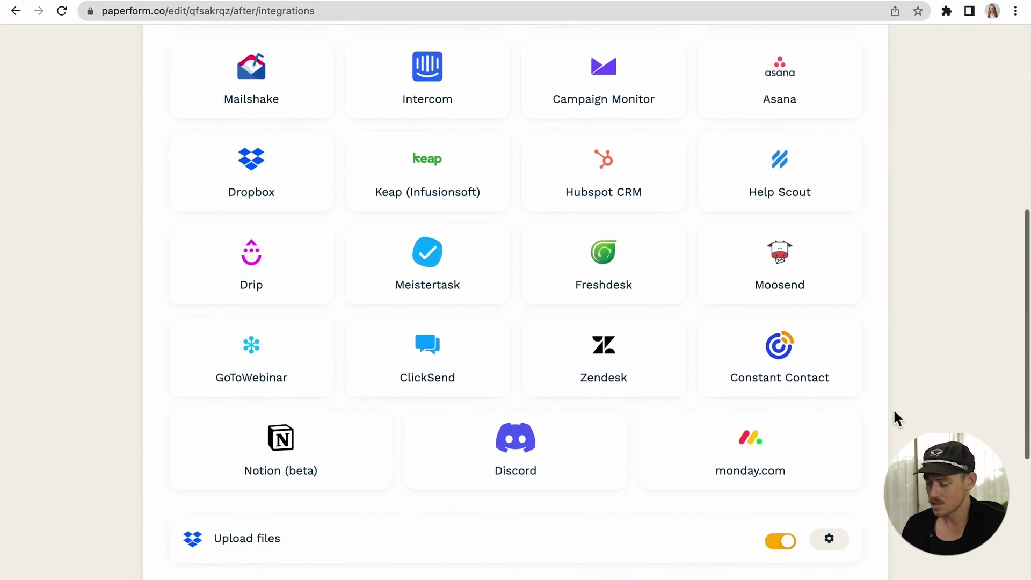
scroll(894, 418, "down", 2)
left_click(781, 455)
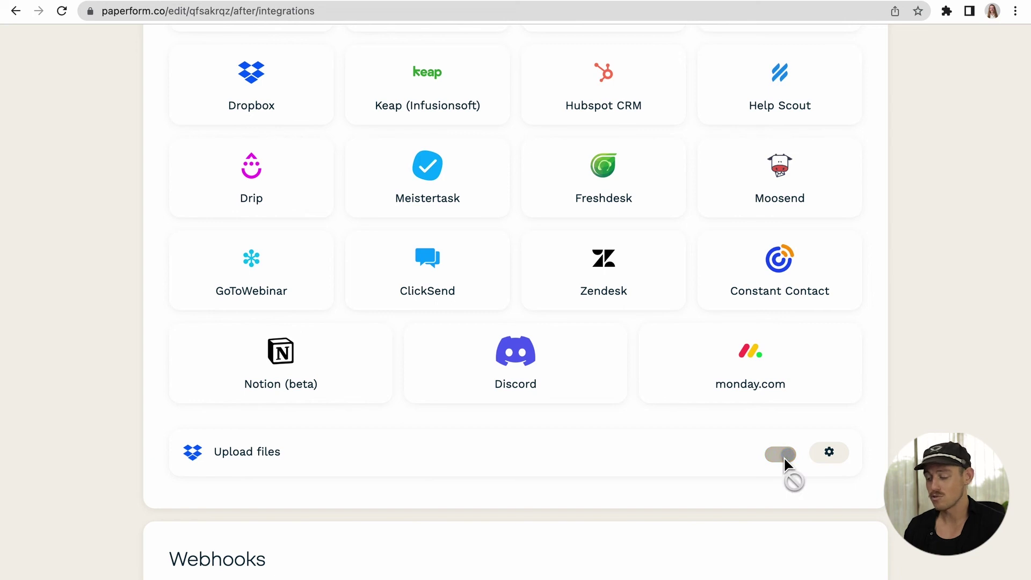
left_click(831, 456)
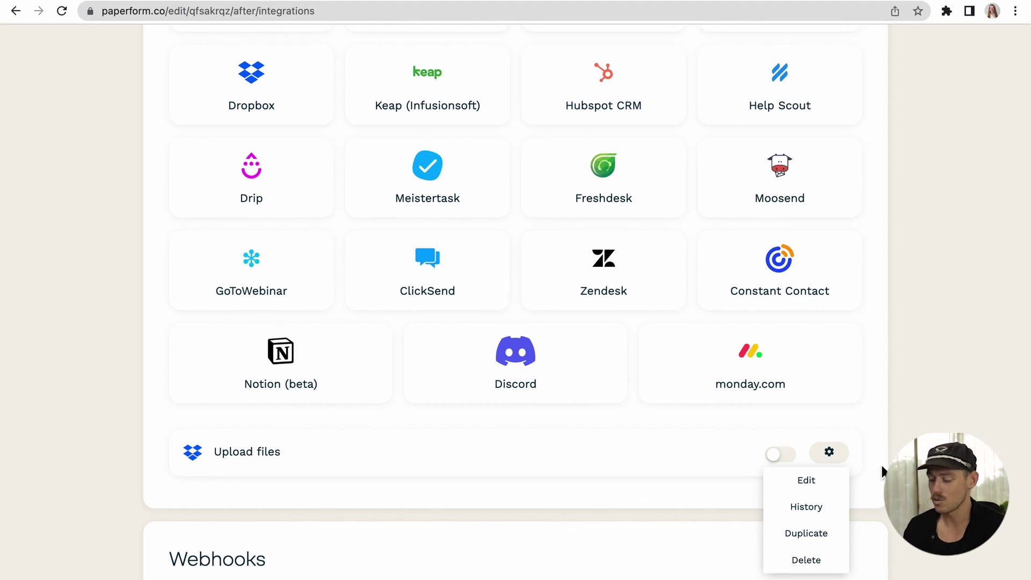
left_click(842, 462)
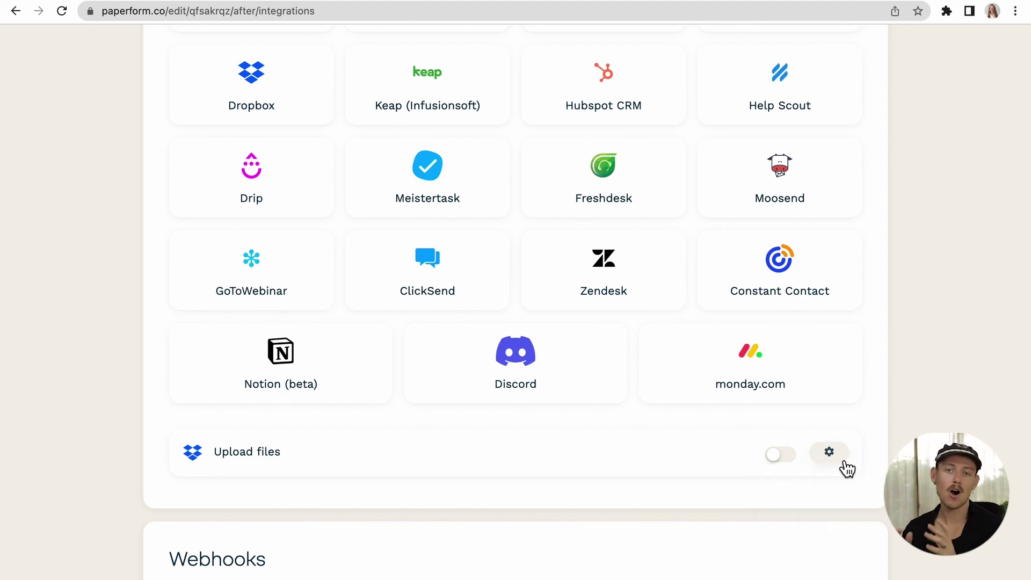